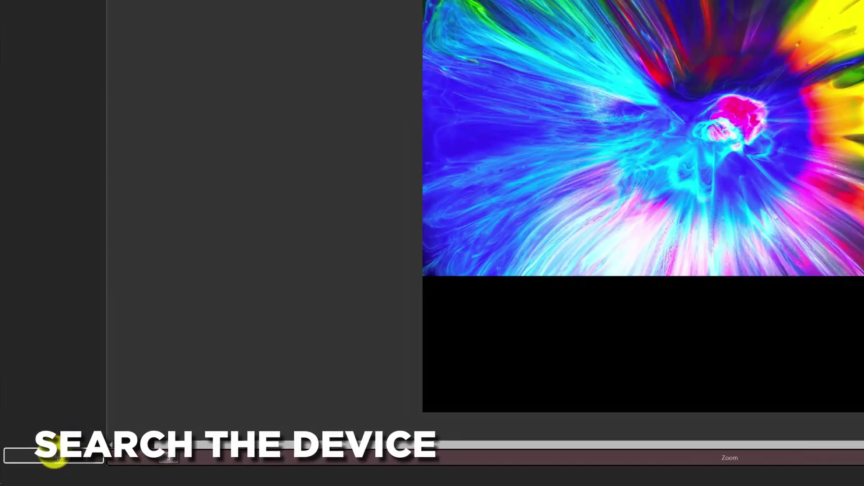
# - Search for connected devices and select the second listed controller
pyautogui.click(66, 446)
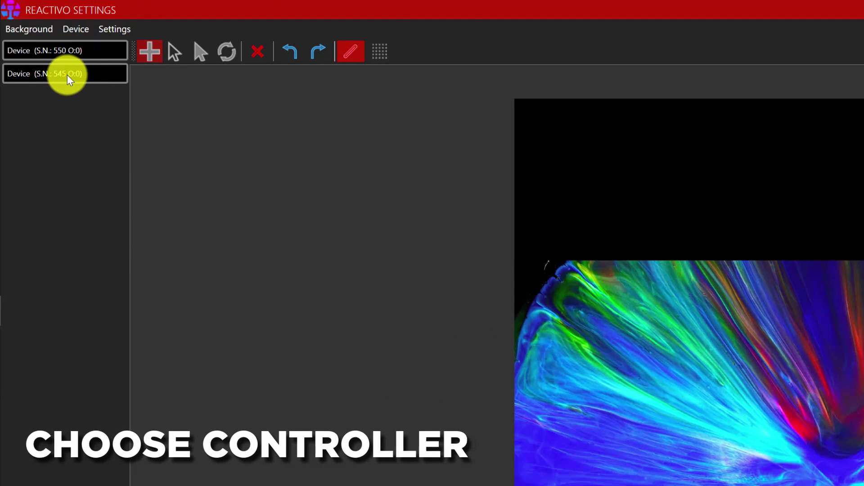
pyautogui.click(67, 74)
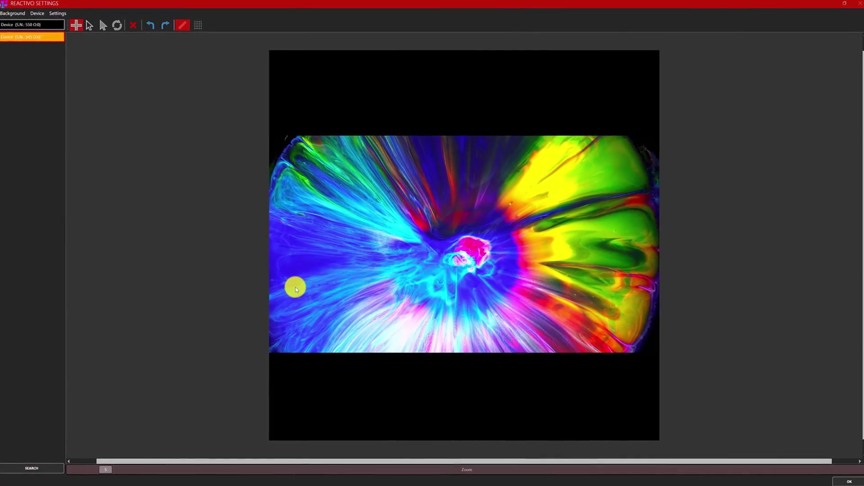
pyautogui.scroll(3, 301, 259)
pyautogui.scroll(2, 301, 258)
pyautogui.scroll(-3, 301, 258)
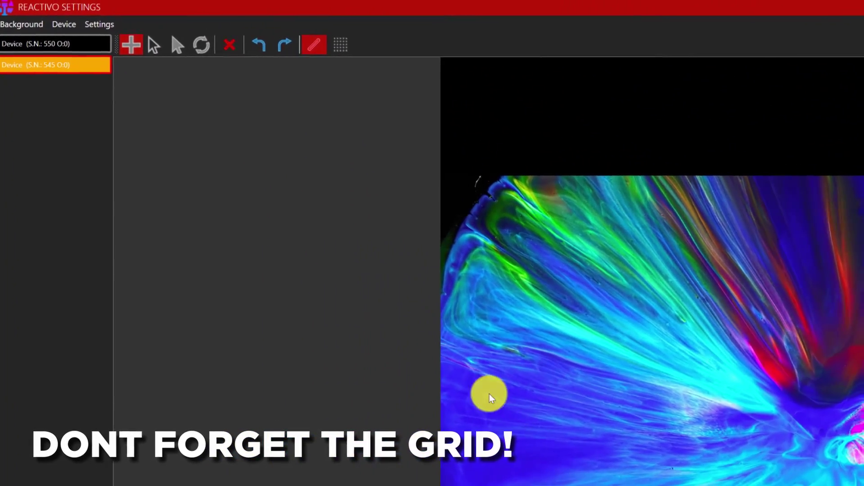
# - Turn on the canvas grid and set its grid value to 50
pyautogui.click(341, 44)
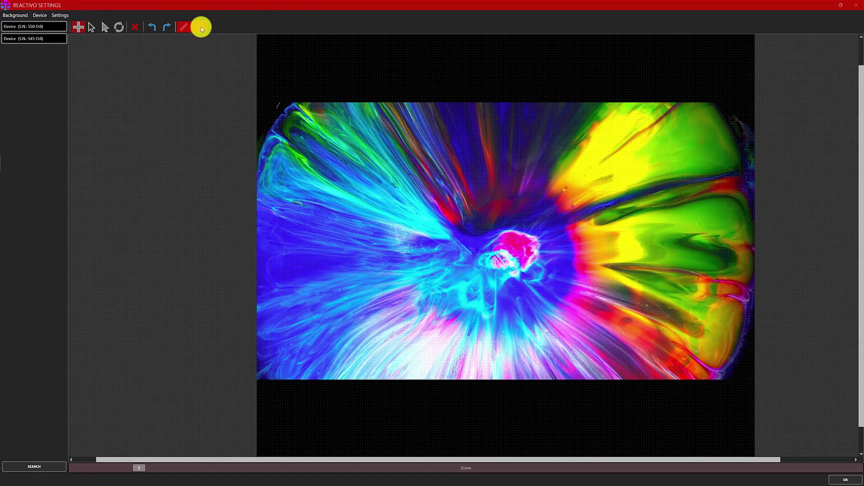
pyautogui.click(200, 28)
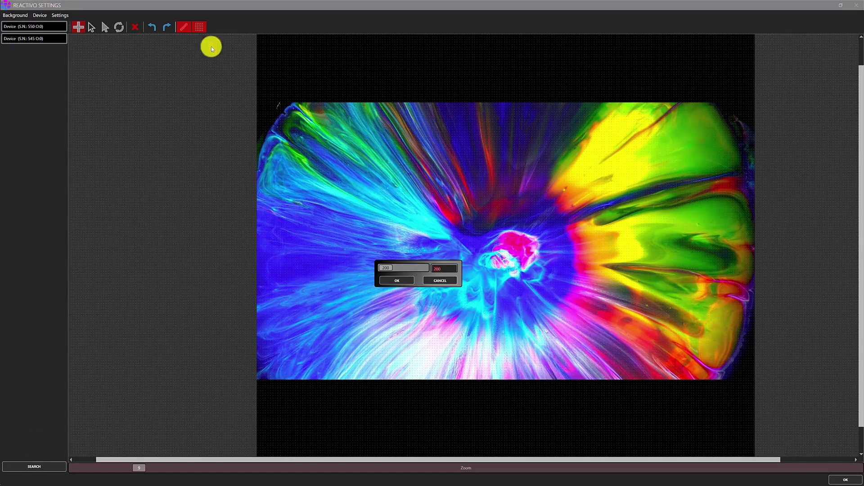
pyautogui.write('5')
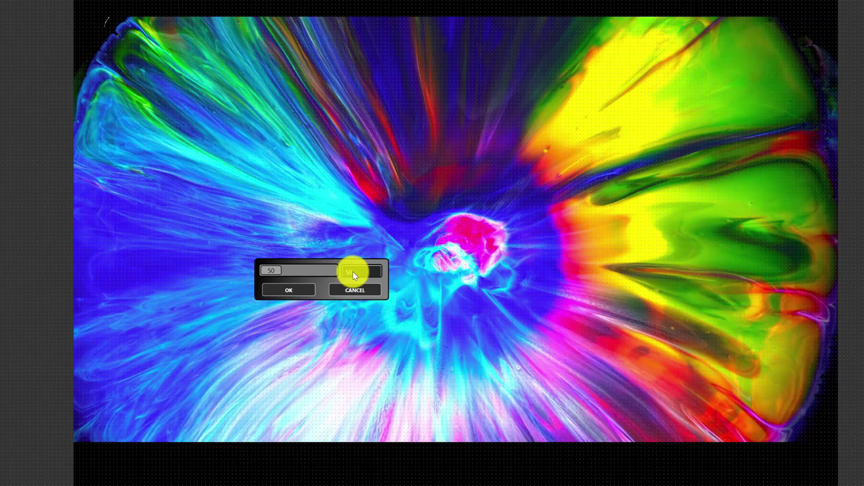
pyautogui.write('0')
pyautogui.press('Return')
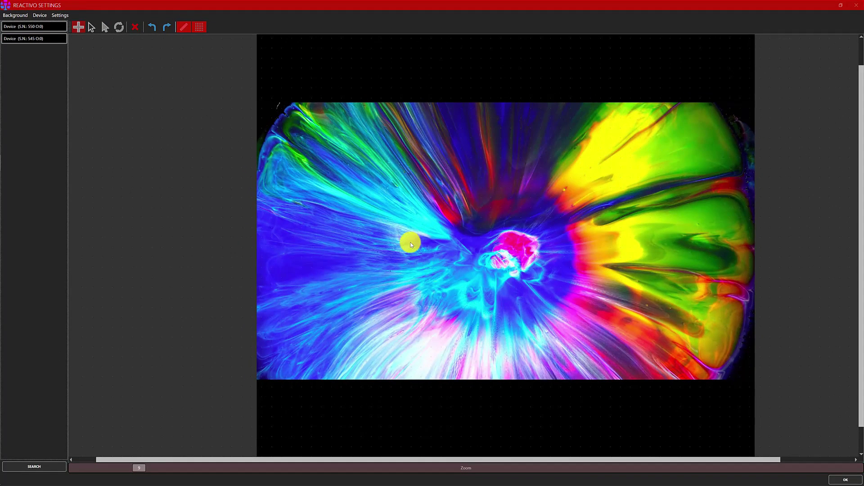
# - With the controller selected, draw the first vertical LED segment near the image's upper-left edge
pyautogui.click(50, 28)
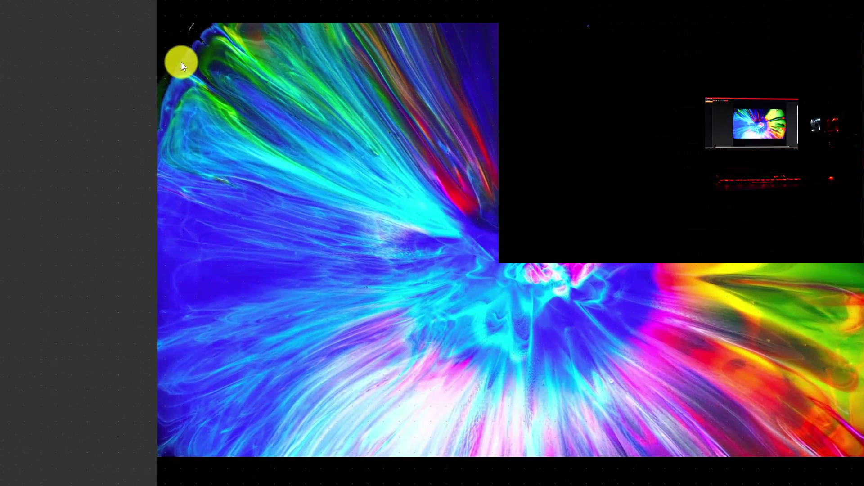
pyautogui.moveTo(271, 131); pyautogui.dragTo(272, 195)
pyautogui.moveTo(169, 193); pyautogui.dragTo(169, 266)
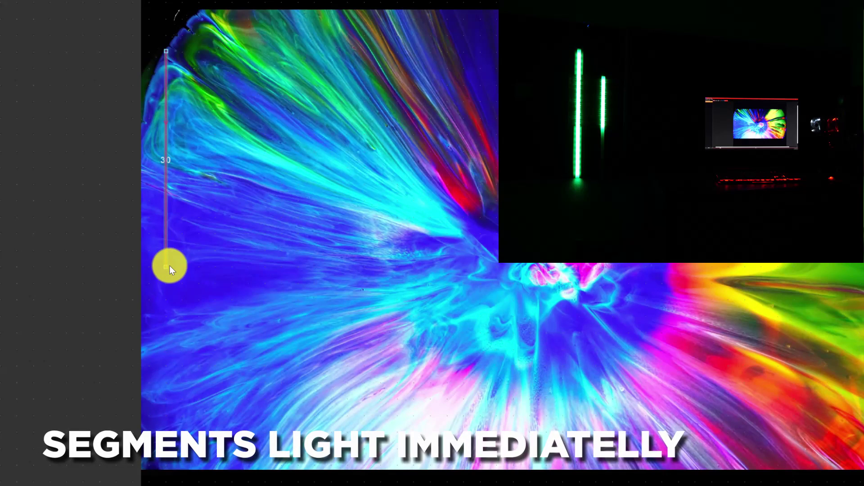
# - Set the first vertical segment's number of LEDs to 21
pyautogui.click(167, 158)
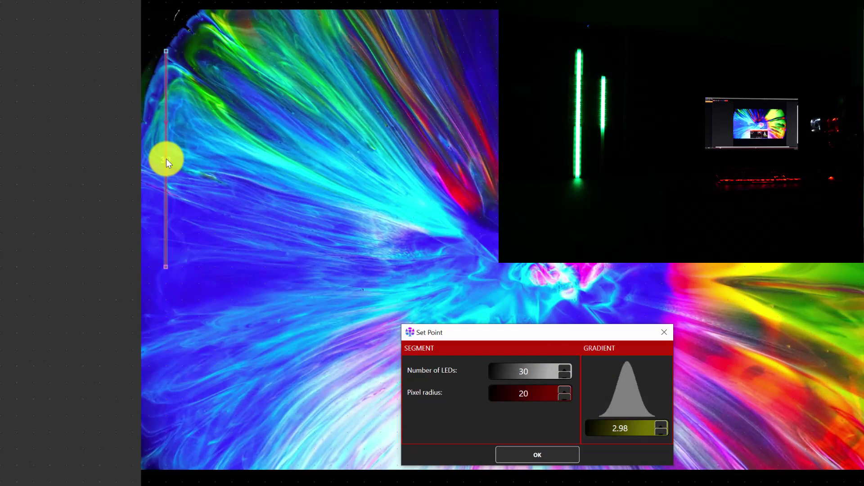
pyautogui.click(525, 371)
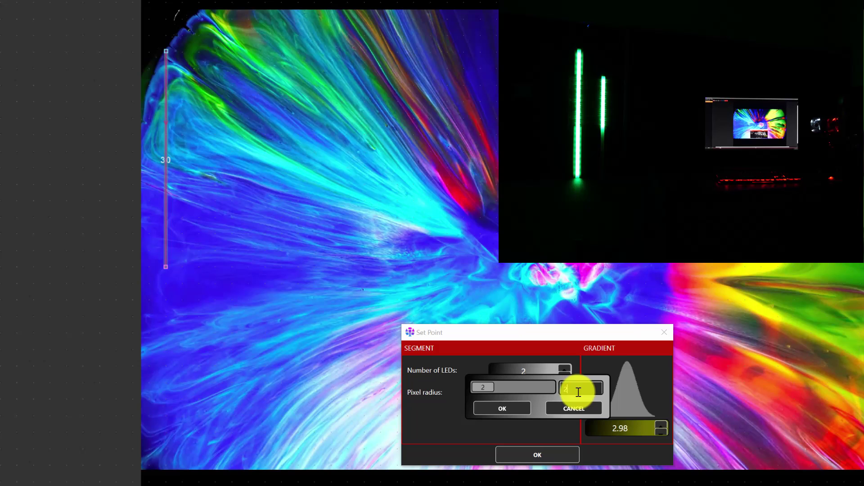
pyautogui.click(506, 406)
pyautogui.click(542, 454)
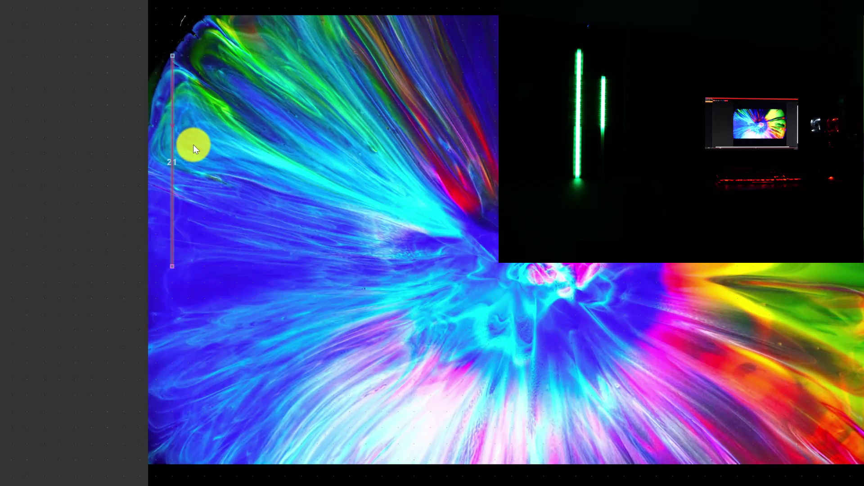
# - Draw two more 21-LED vertical segments beside the first, one lower and one higher, and move their end points to straighten them
pyautogui.moveTo(193, 145); pyautogui.dragTo(205, 283)
pyautogui.moveTo(196, 344)
pyautogui.mouseDown()
pyautogui.moveTo(187, 335)
pyautogui.moveTo(195, 329)
pyautogui.mouseUp()
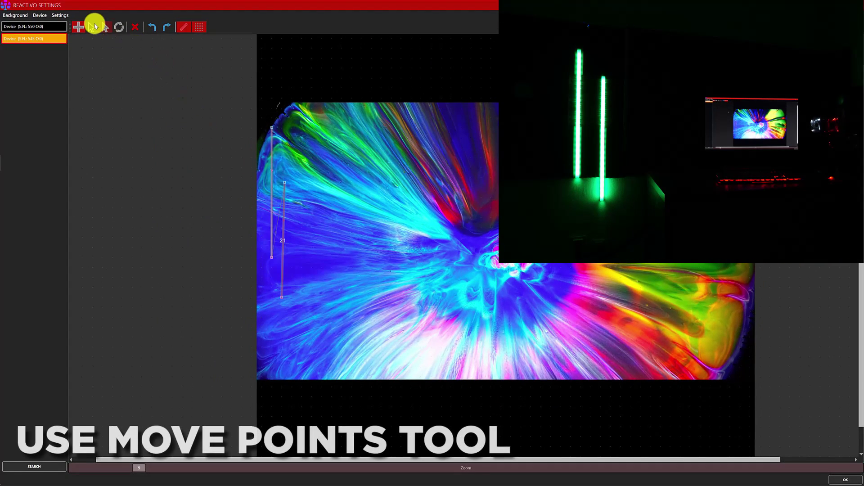
pyautogui.click(92, 27)
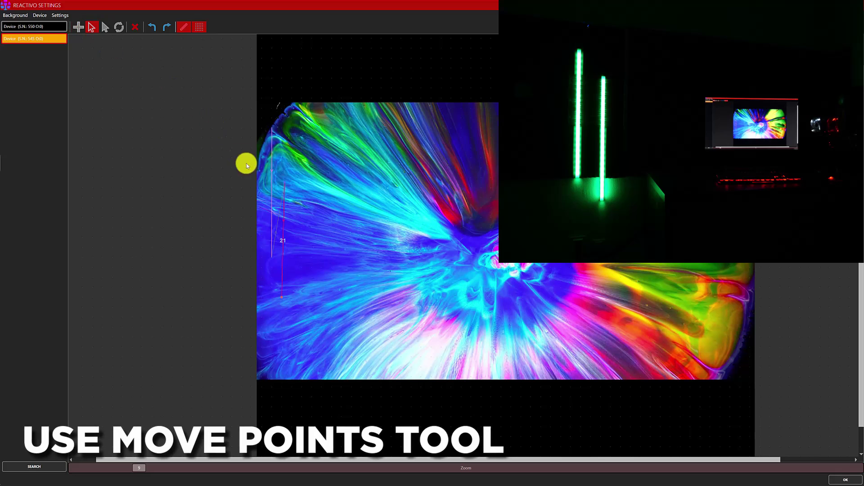
pyautogui.click(284, 187)
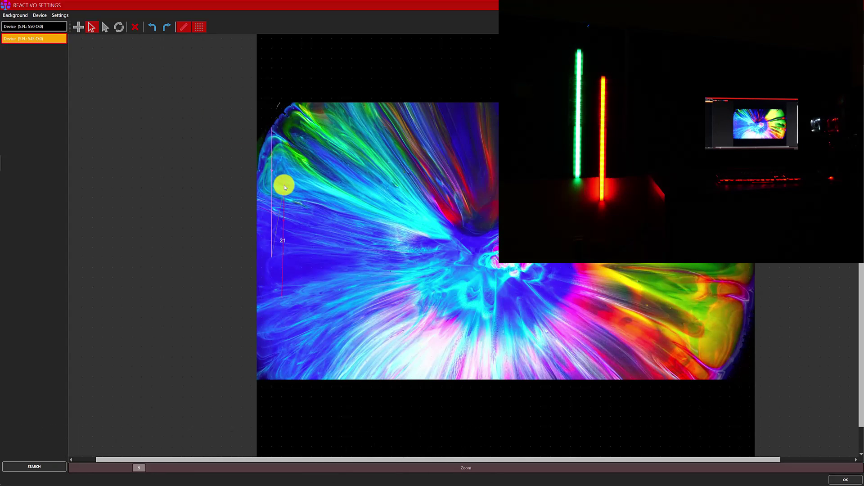
pyautogui.click(104, 28)
pyautogui.click(284, 183)
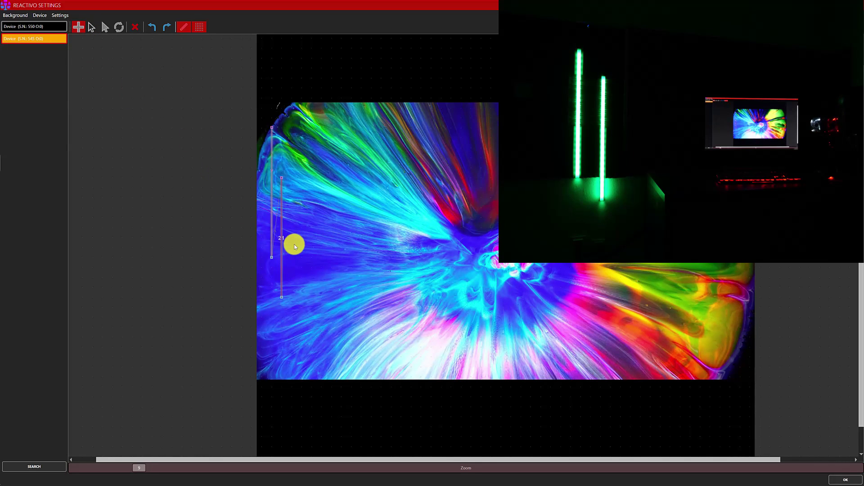
pyautogui.moveTo(294, 244); pyautogui.dragTo(292, 167)
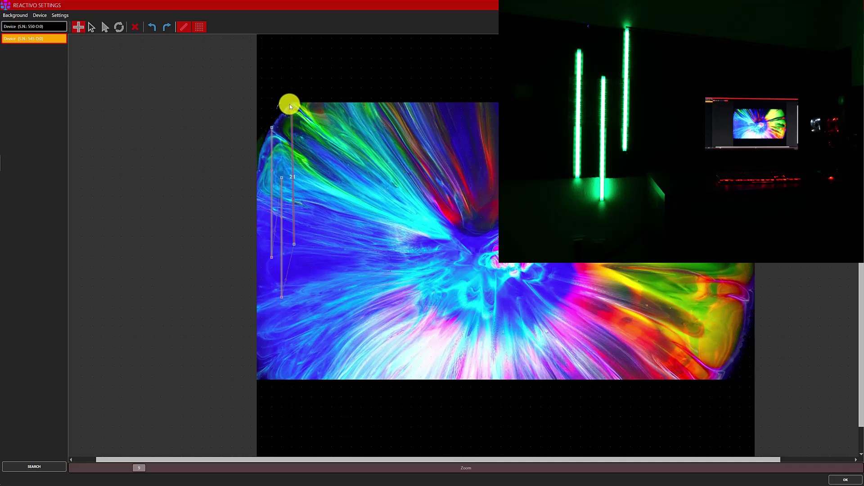
pyautogui.press('Escape')
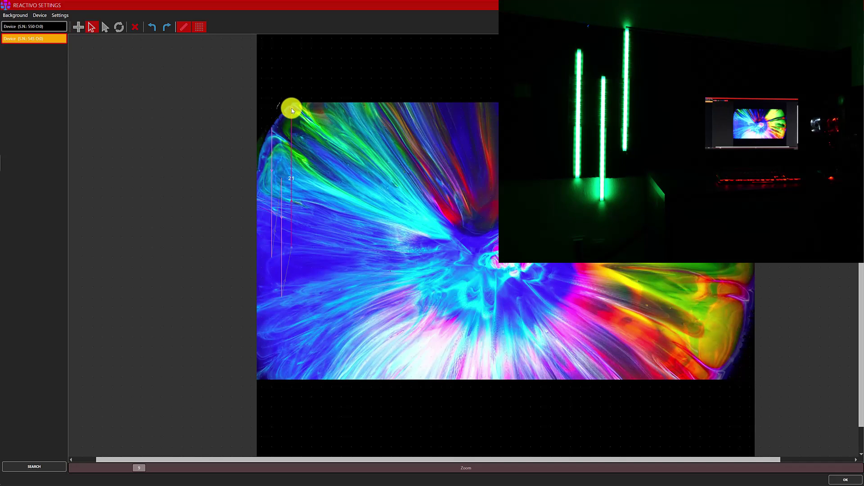
# - Draw a horizontal segment along the image's upper edge and set its number of LEDs to 44
pyautogui.click(79, 27)
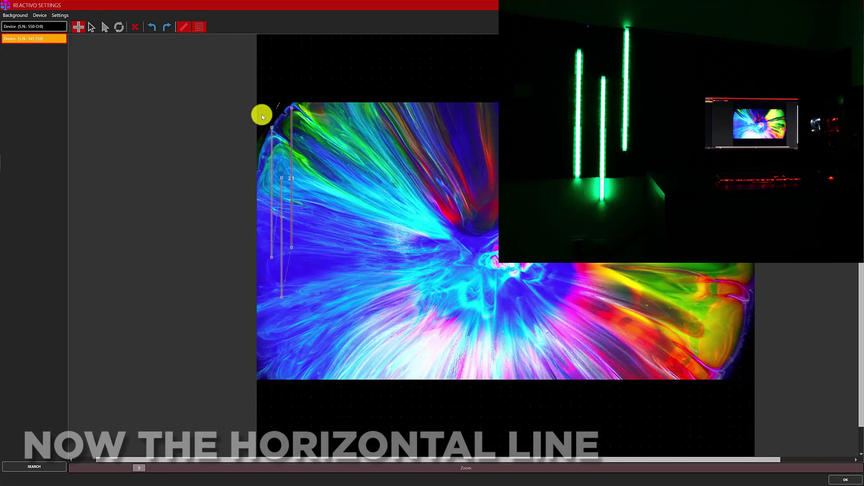
pyautogui.moveTo(311, 108)
pyautogui.mouseDown()
pyautogui.moveTo(621, 118)
pyautogui.moveTo(634, 110)
pyautogui.mouseUp()
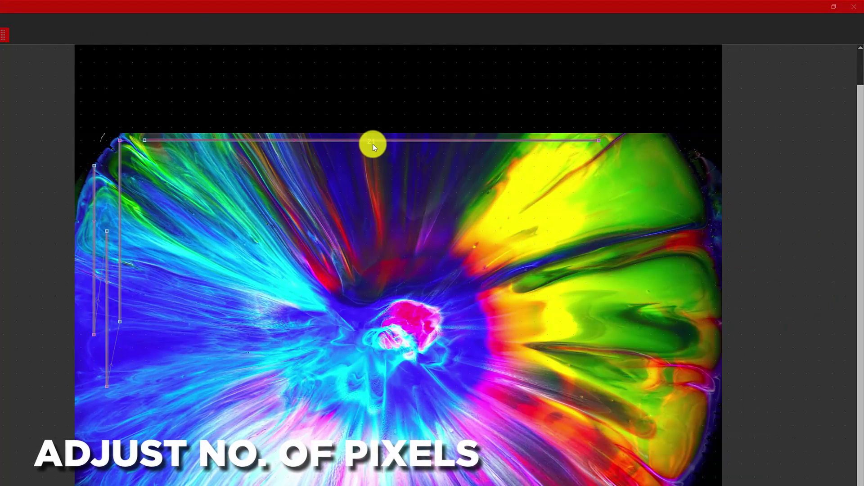
pyautogui.click(373, 144)
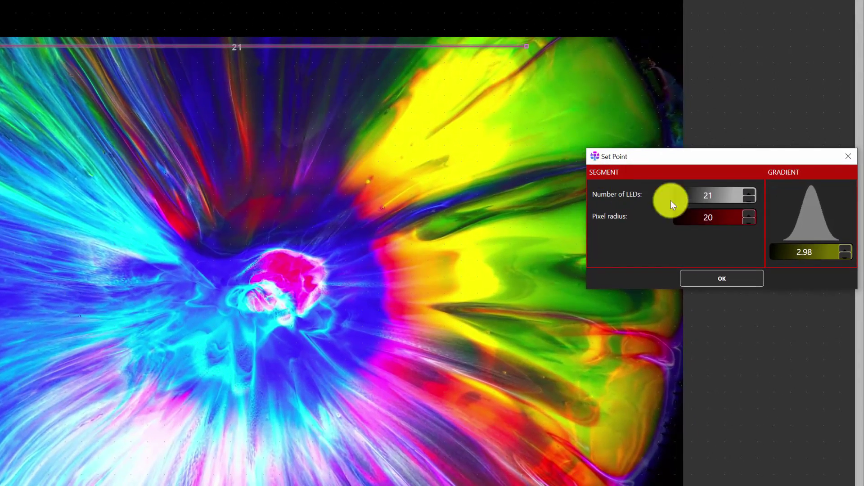
pyautogui.click(754, 192)
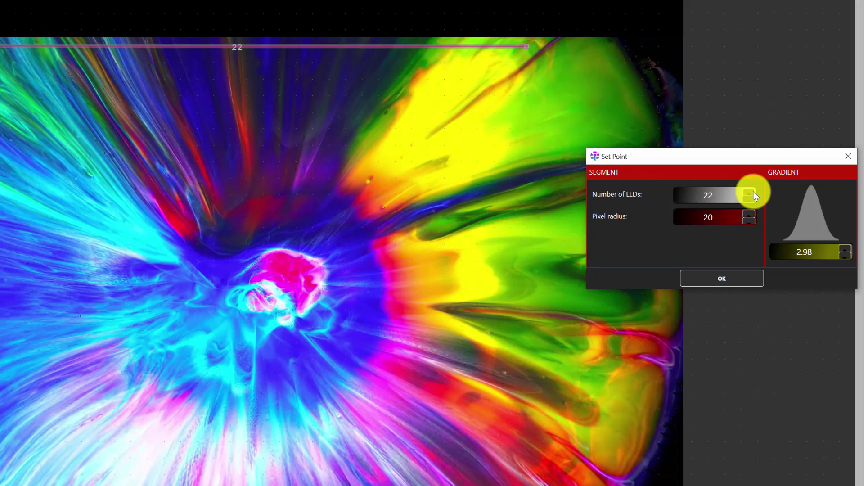
pyautogui.click(753, 193)
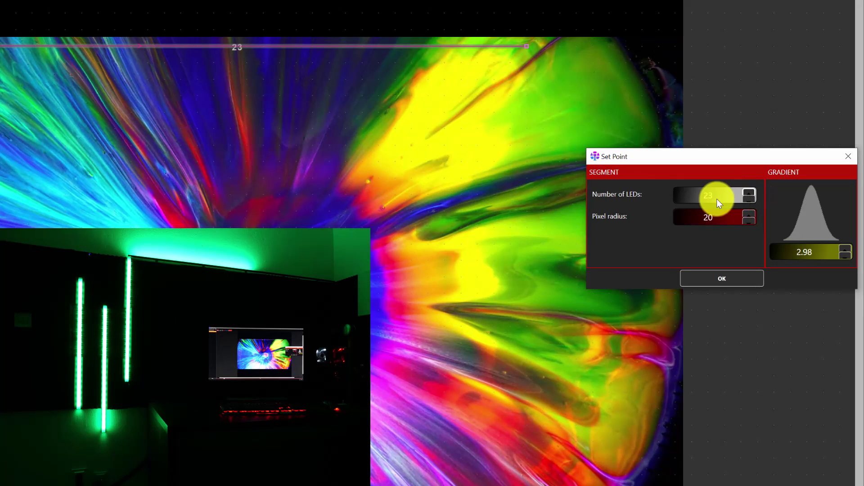
pyautogui.scroll(1, 716, 199)
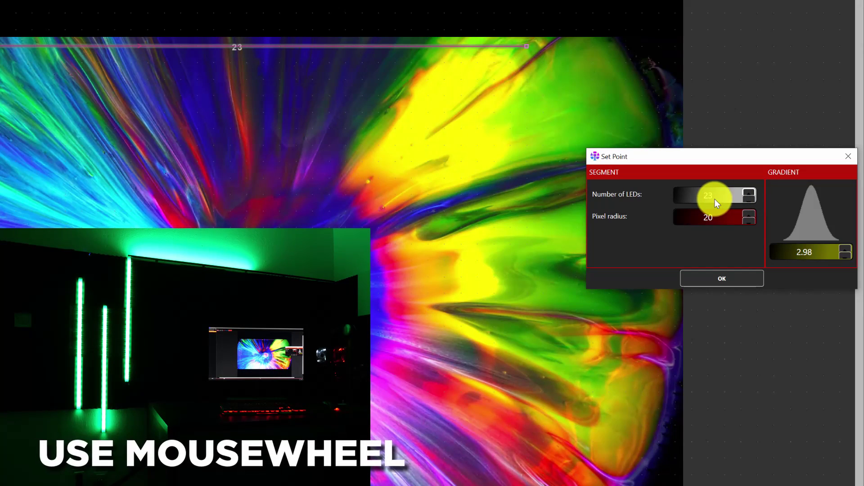
pyautogui.scroll(1, 715, 201)
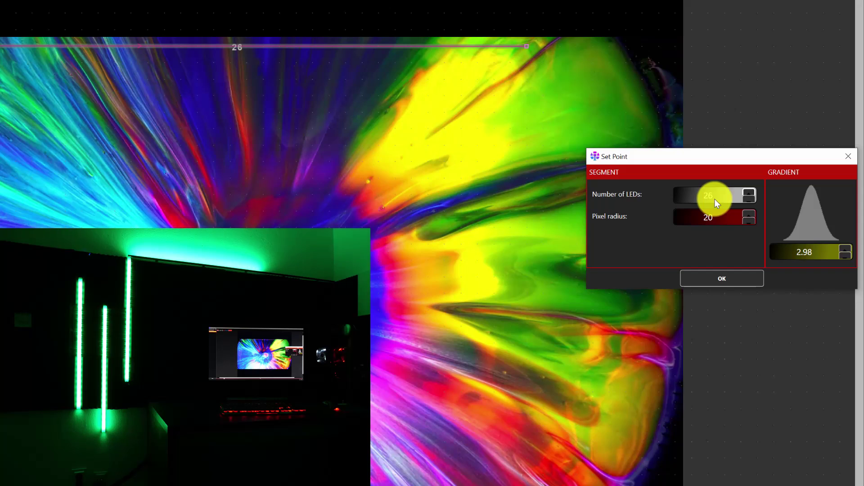
pyautogui.scroll(9, 714, 198)
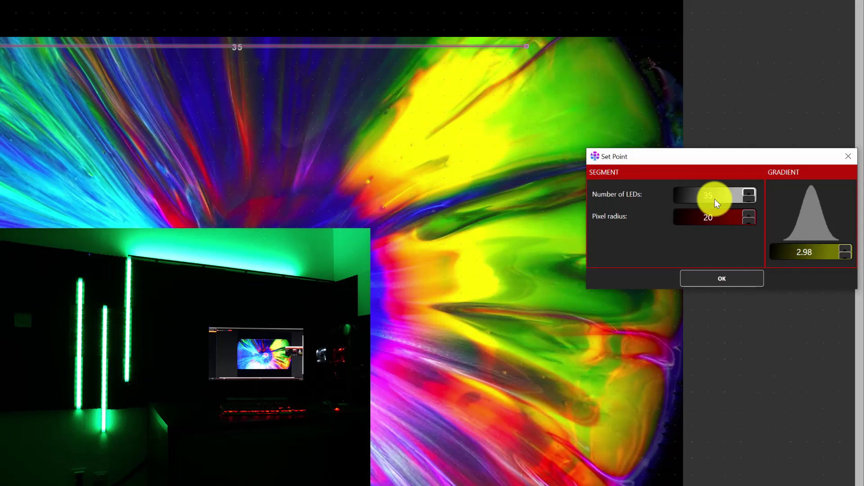
pyautogui.scroll(2, 714, 198)
pyautogui.scroll(2, 715, 198)
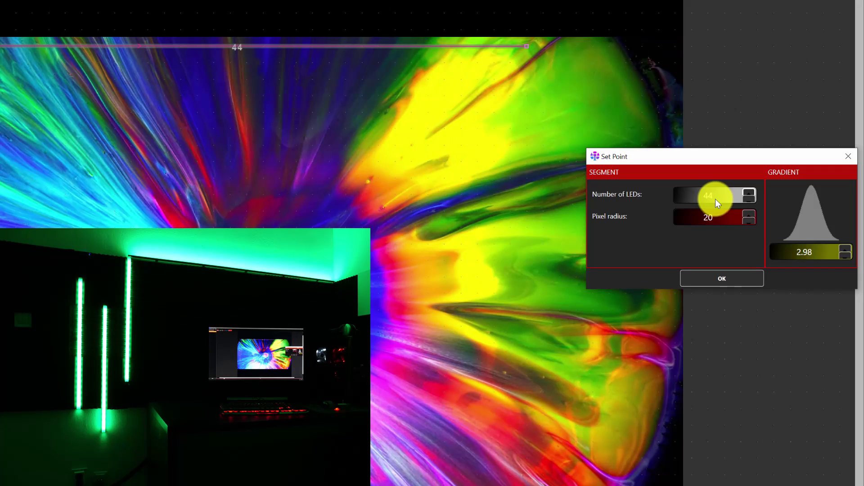
pyautogui.click(731, 279)
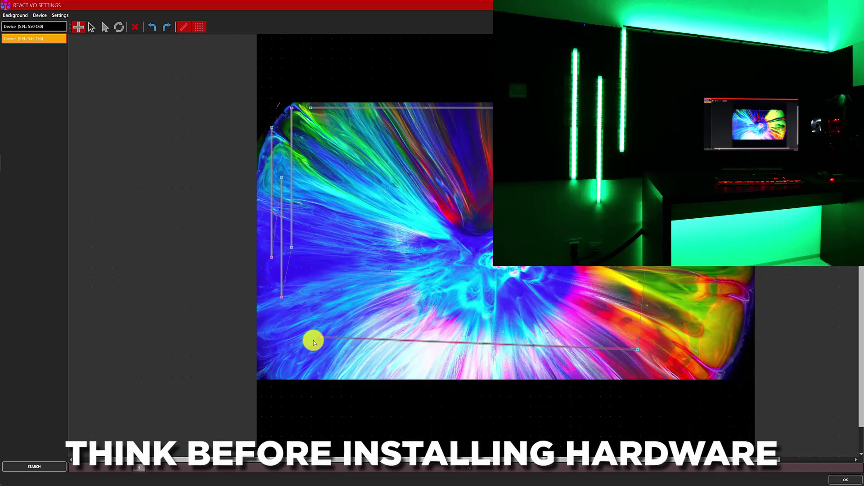
# - Draw a horizontal segment across the lower part of the image with 38 LEDs, plus a parallel segment just below it
pyautogui.click(311, 347)
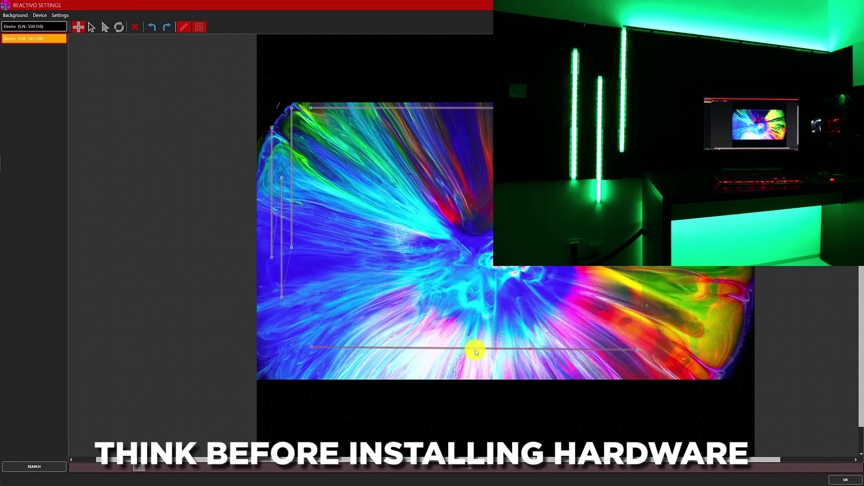
pyautogui.rightClick(475, 353)
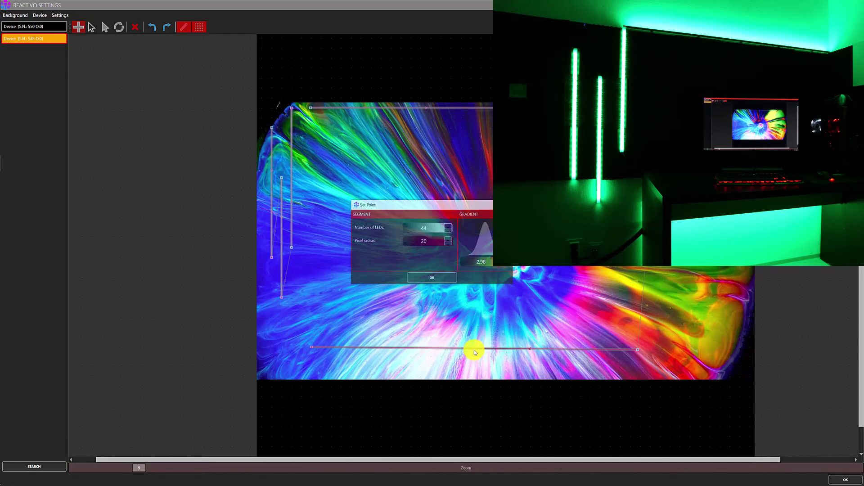
pyautogui.click(427, 230)
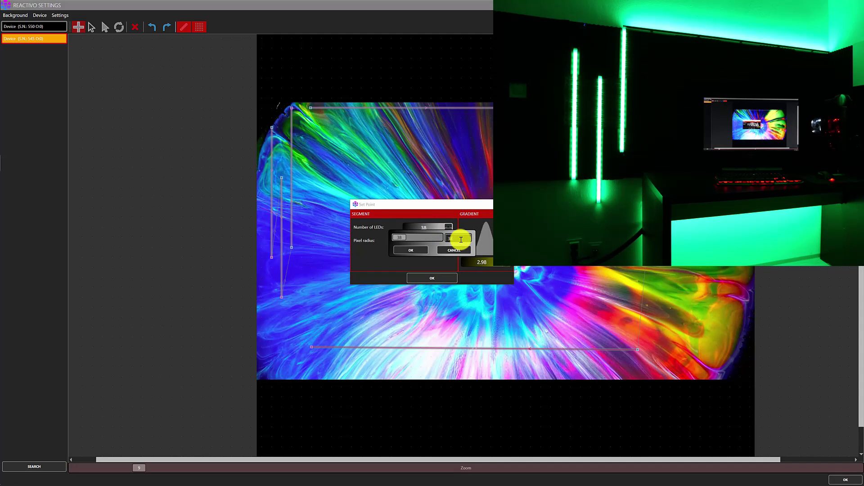
pyautogui.click(420, 251)
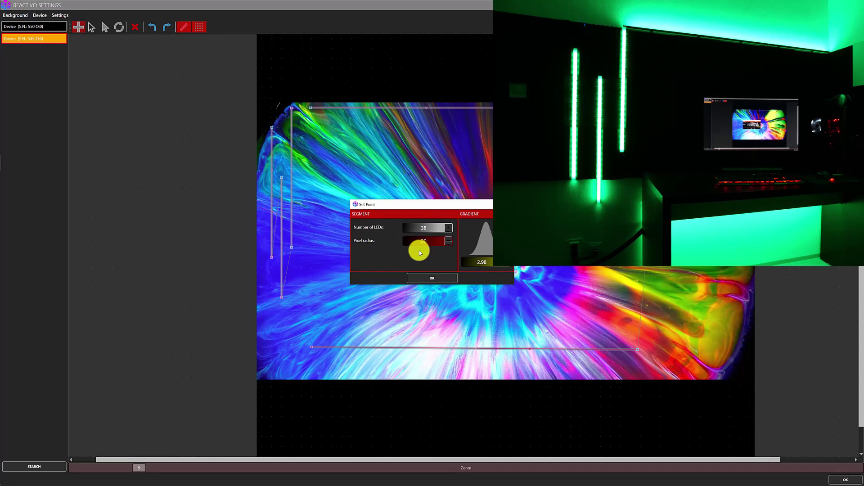
pyautogui.click(431, 278)
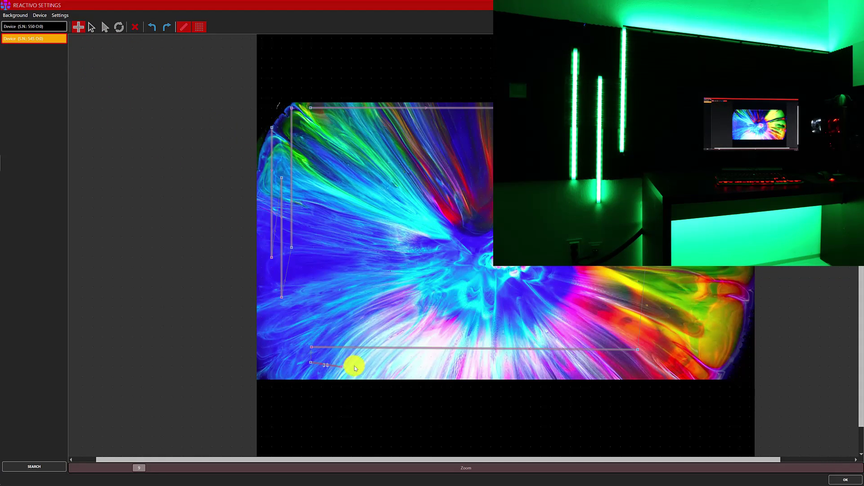
pyautogui.moveTo(355, 368); pyautogui.dragTo(638, 360)
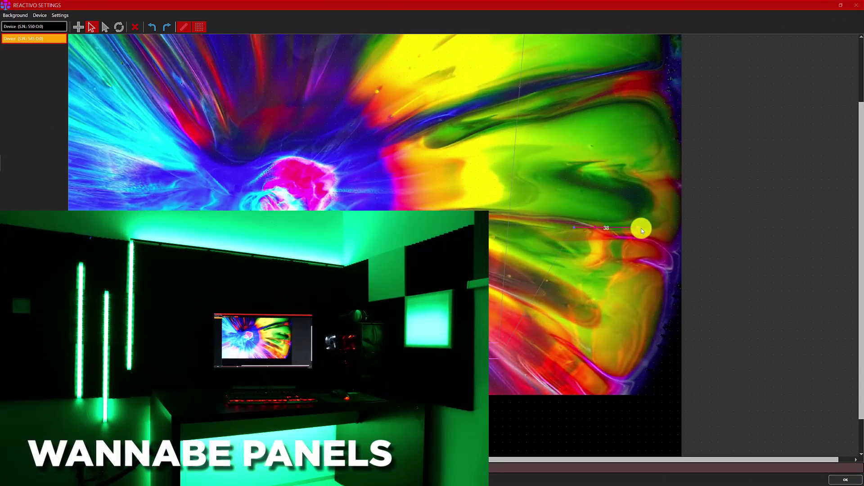
# - Build an LED panel from eight short, closely stacked horizontal segments near the image's right edge
pyautogui.click(639, 229)
pyautogui.click(429, 229)
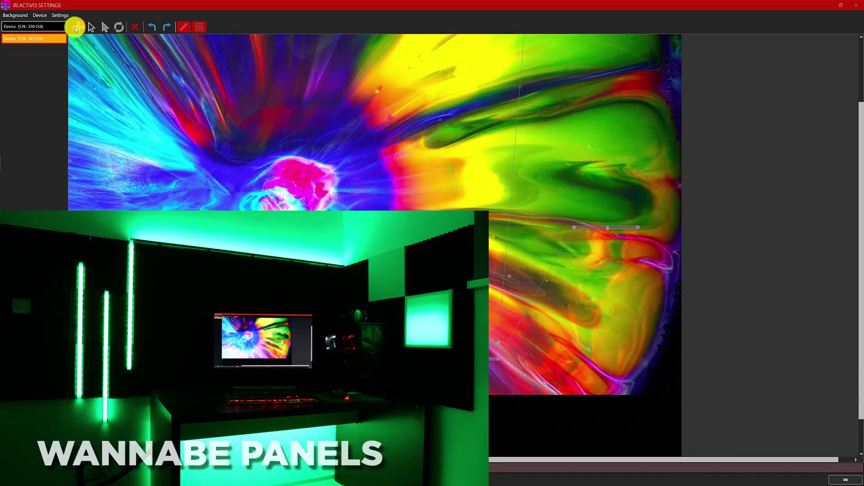
pyautogui.click(78, 28)
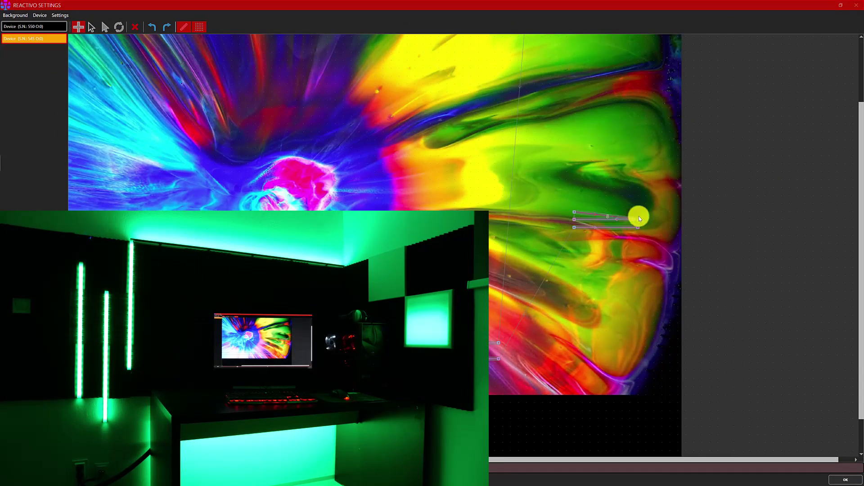
pyautogui.moveTo(573, 197); pyautogui.dragTo(579, 174)
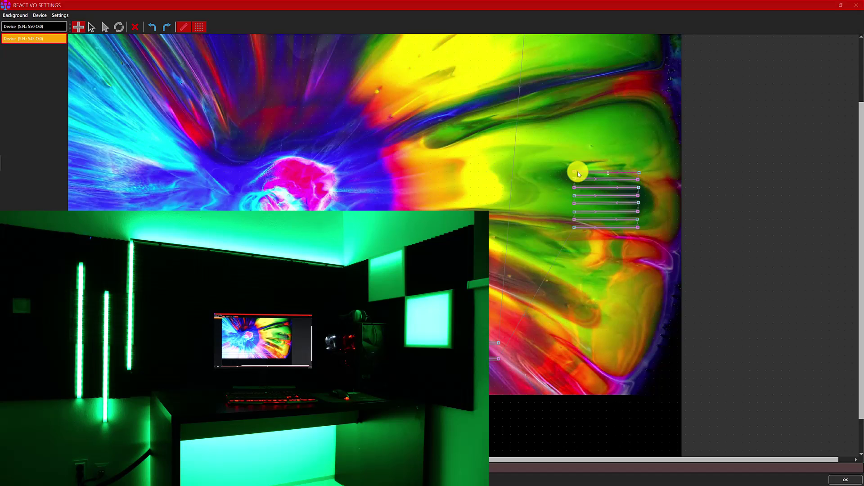
# - Draw a second panel of eight stacked horizontal segments above and to the left of the first panel
pyautogui.scroll(2, 491, 132)
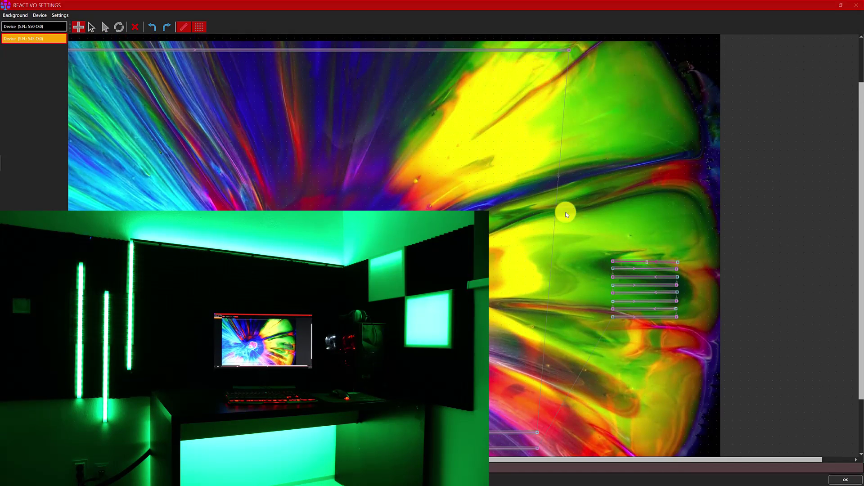
pyautogui.moveTo(614, 169)
pyautogui.mouseDown()
pyautogui.moveTo(541, 168)
pyautogui.moveTo(616, 188)
pyautogui.moveTo(543, 190)
pyautogui.mouseUp()
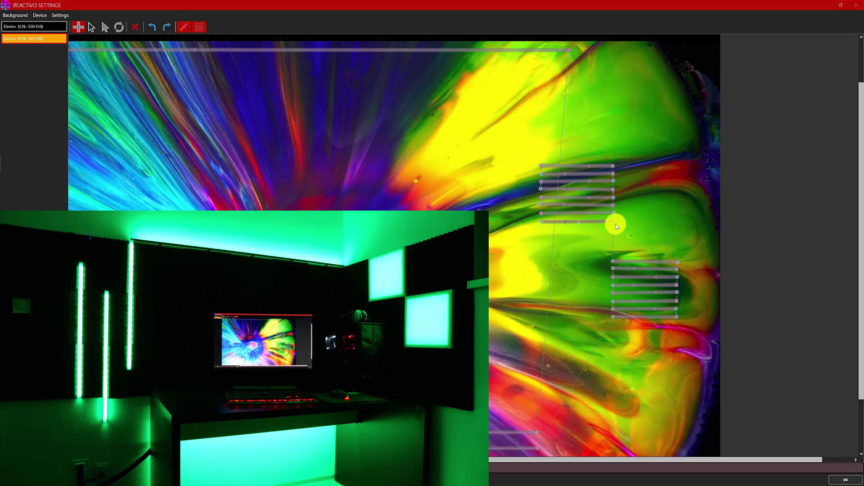
pyautogui.hscroll(-3, 513, 242)
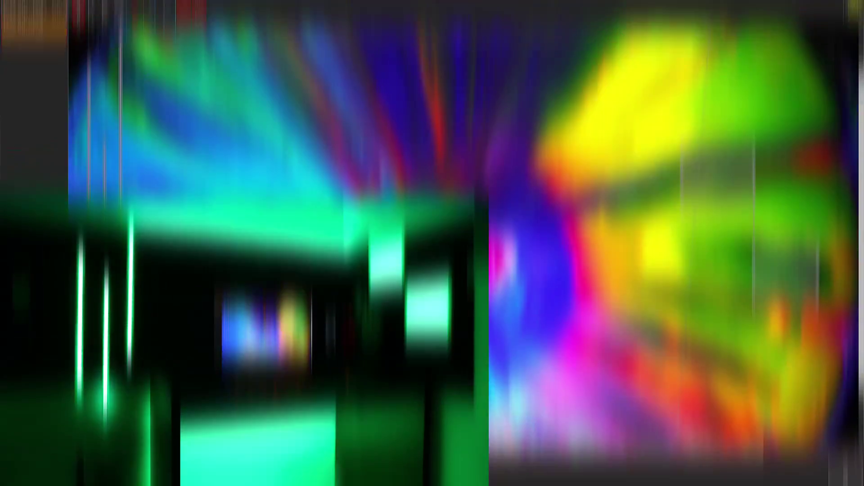